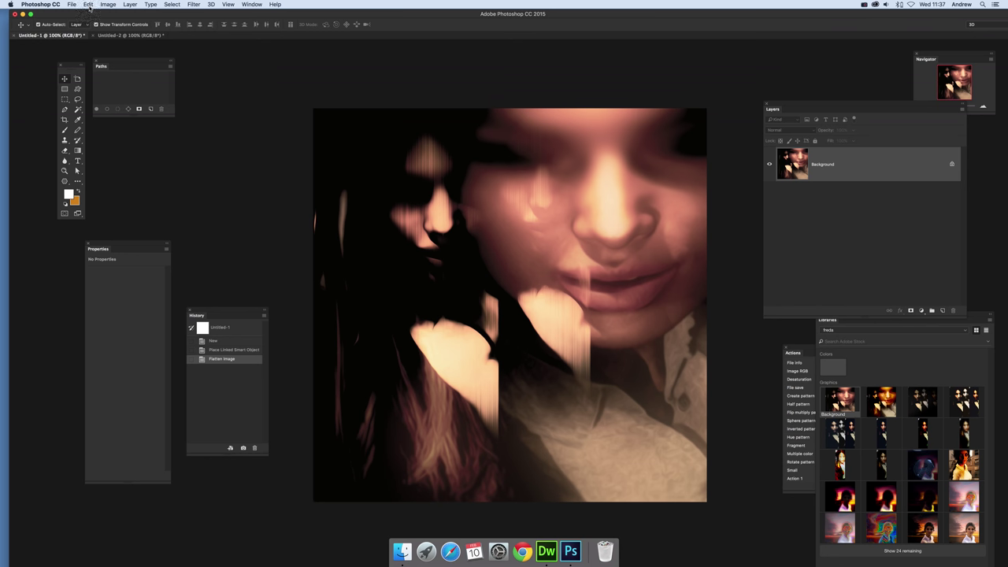
Step: Save the portrait as a new pattern named Pattern 15, then switch to the blank Untitled-2 document
{"action": "left_click", "coordinate": [89, 5]}
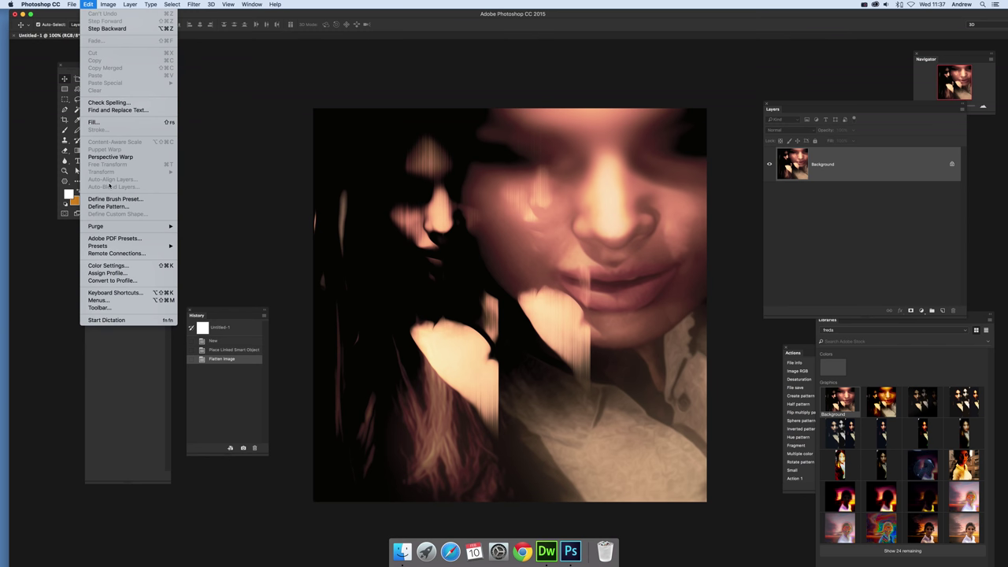
{"action": "left_click", "coordinate": [115, 208]}
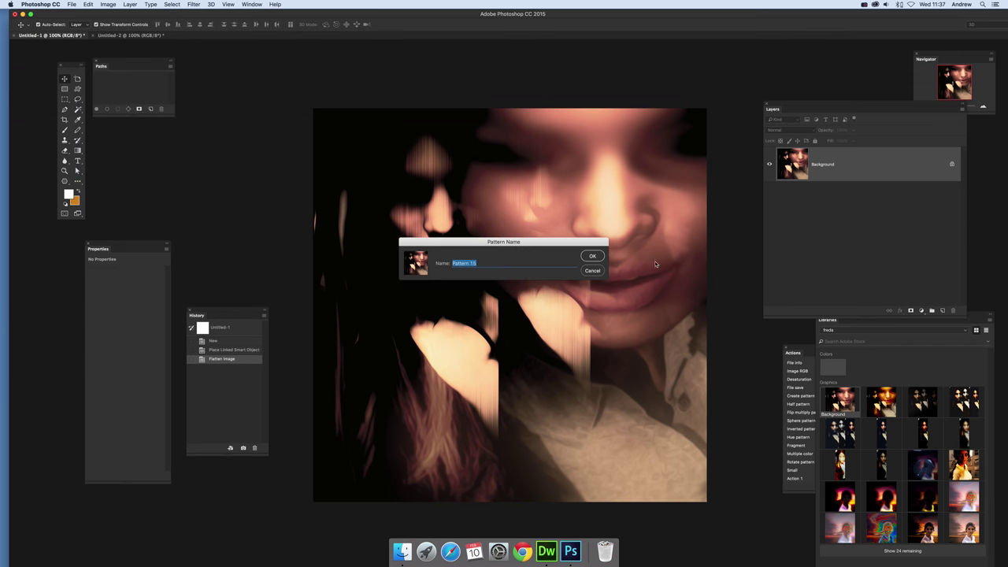
{"action": "left_click", "coordinate": [593, 257]}
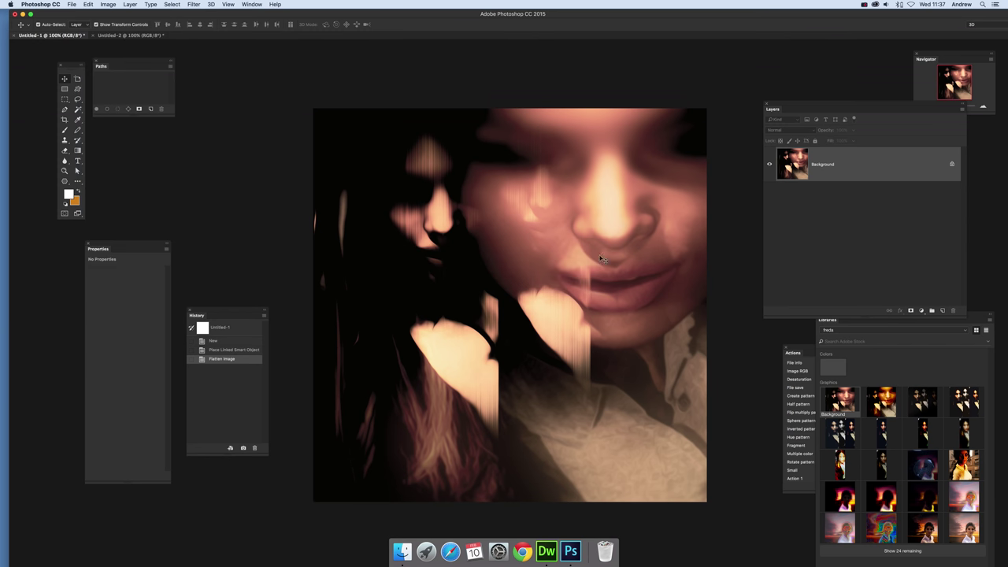
{"action": "left_click", "coordinate": [131, 36]}
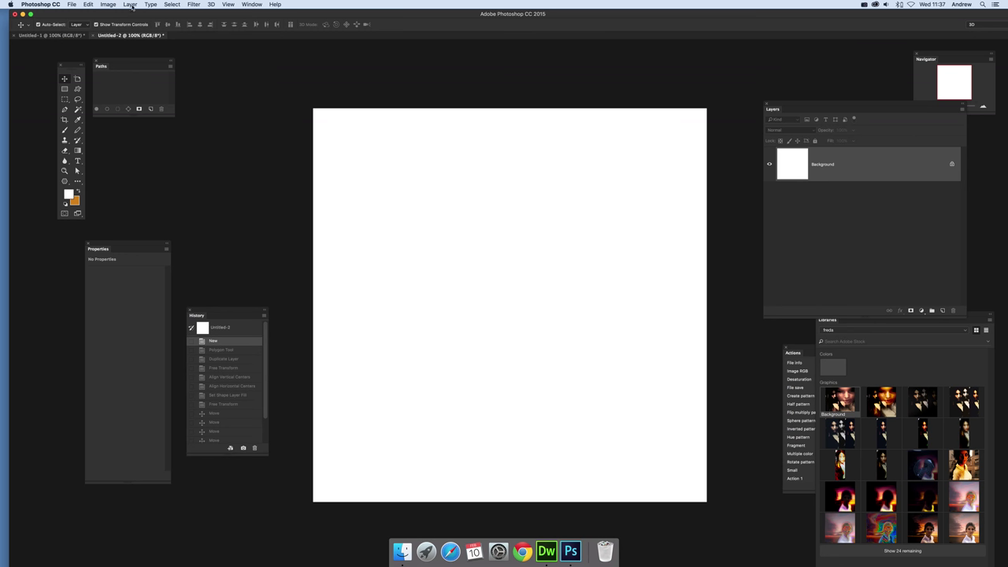
Step: Draw a large black-filled six-sided polygon from the centre of the Untitled-2 canvas
{"action": "left_click_drag", "start_coordinate": [67, 182], "coordinate": [99, 194]}
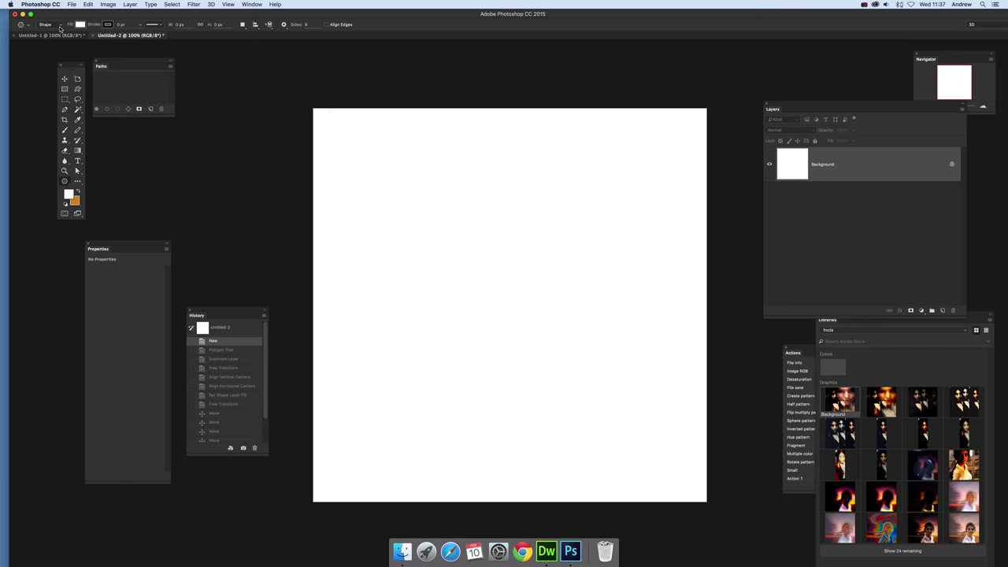
{"action": "left_click", "coordinate": [81, 25]}
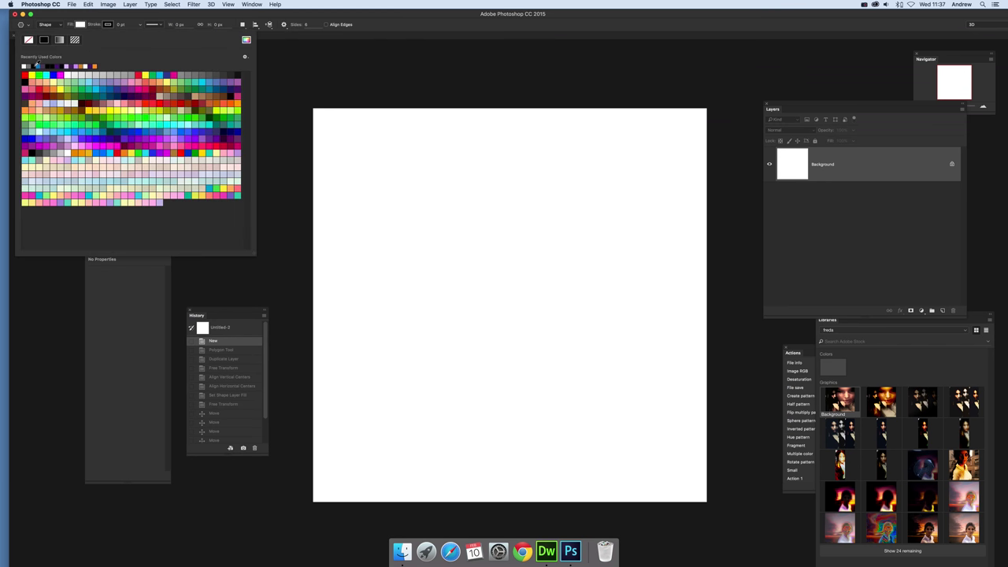
{"action": "left_click", "coordinate": [36, 65]}
{"action": "key", "text": "Return"}
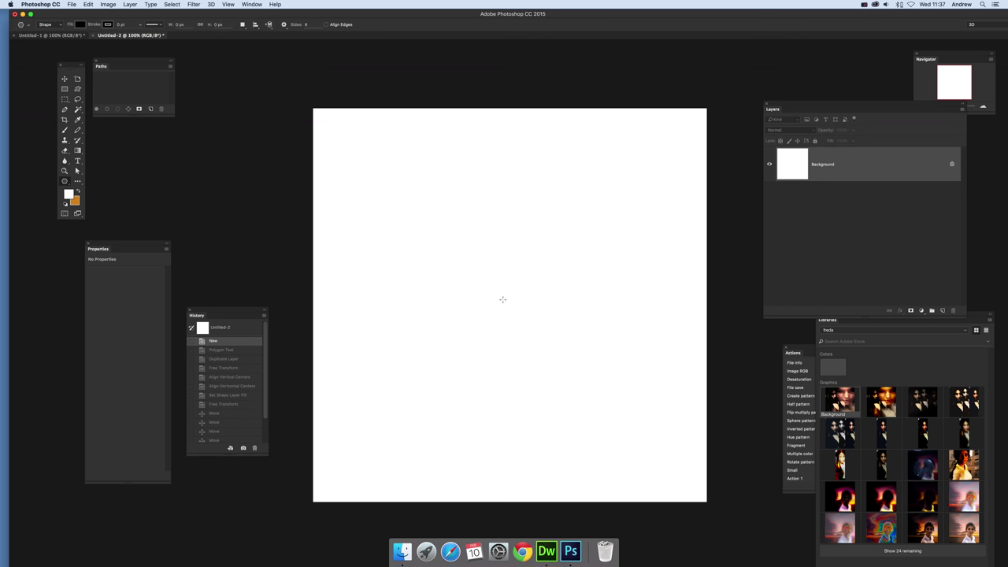
{"action": "left_click_drag", "start_coordinate": [502, 299], "coordinate": [537, 429]}
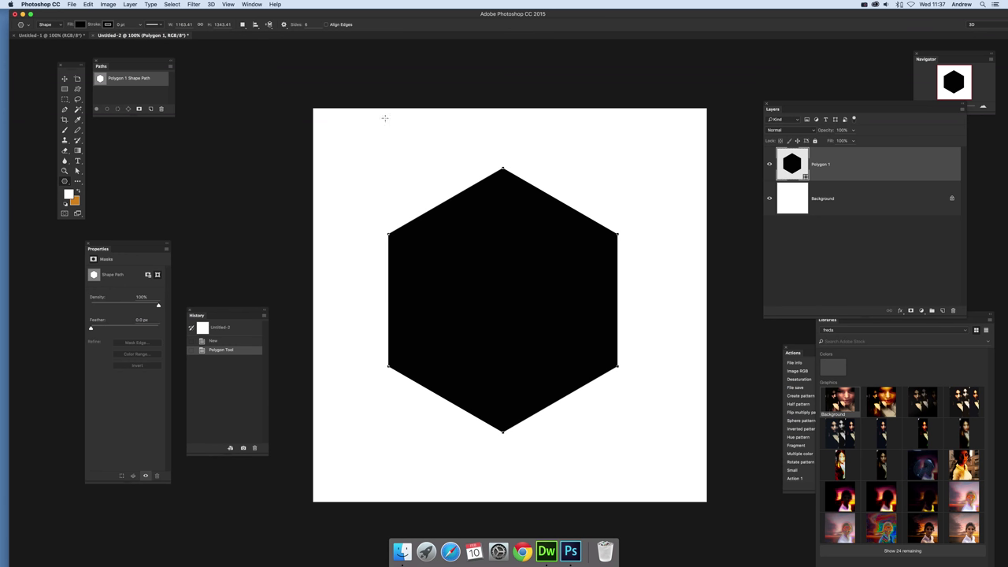
Step: Duplicate the hexagon as Polygon 1 copy and scale it down to about 83%
{"action": "left_click", "coordinate": [64, 79]}
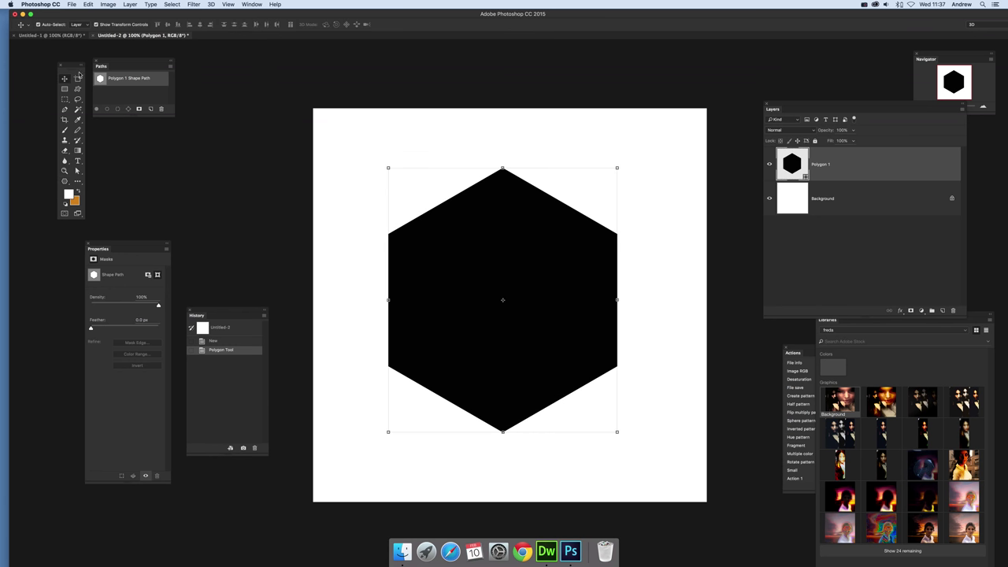
{"action": "left_click", "coordinate": [137, 5]}
{"action": "left_click", "coordinate": [146, 30]}
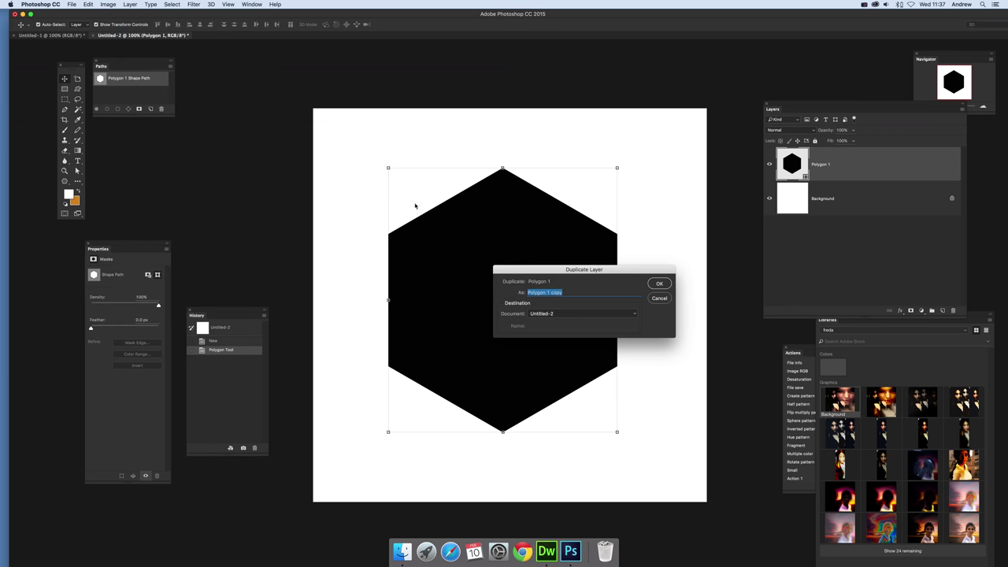
{"action": "left_click", "coordinate": [659, 285]}
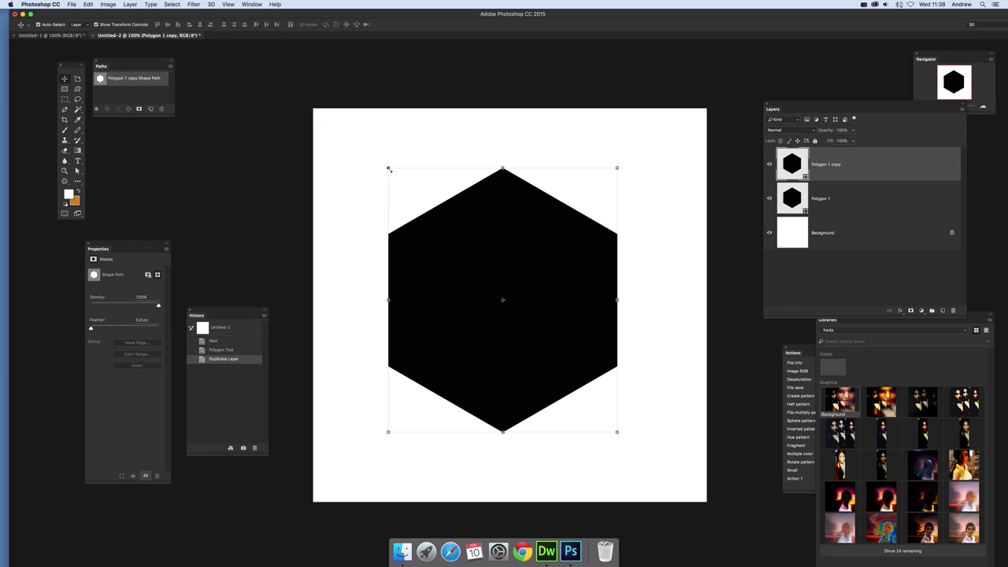
{"action": "left_click_drag", "start_coordinate": [388, 169], "coordinate": [426, 212]}
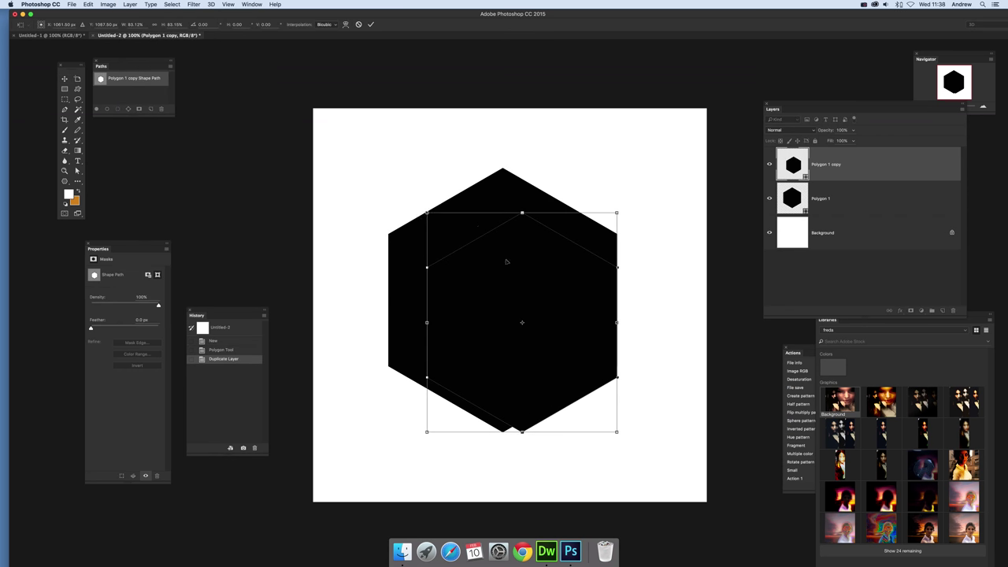
{"action": "left_click_drag", "start_coordinate": [507, 261], "coordinate": [485, 240]}
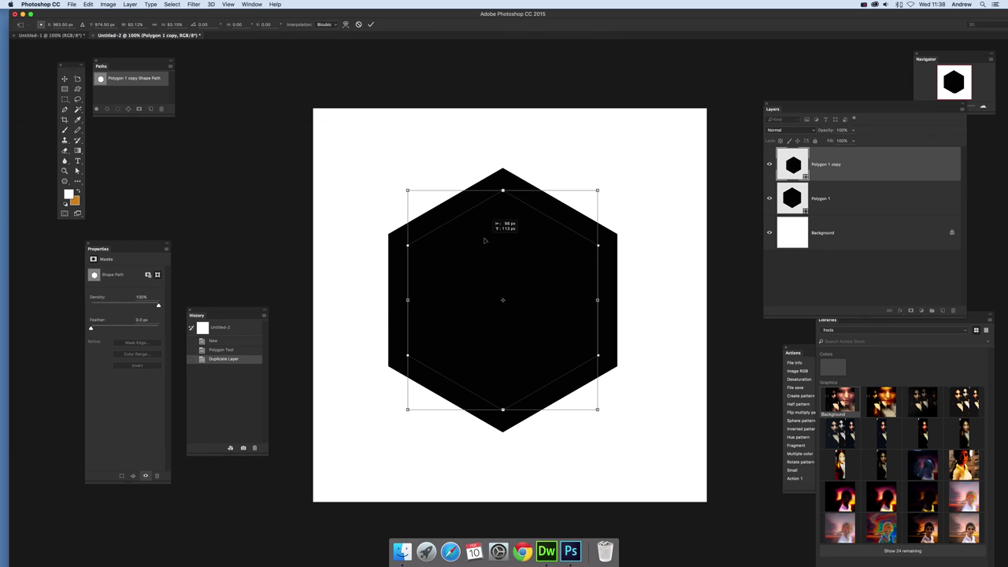
{"action": "key", "text": "Return"}
Step: Align both hexagon layers on their vertical and horizontal centres
{"action": "left_click_drag", "start_coordinate": [347, 133], "coordinate": [650, 520]}
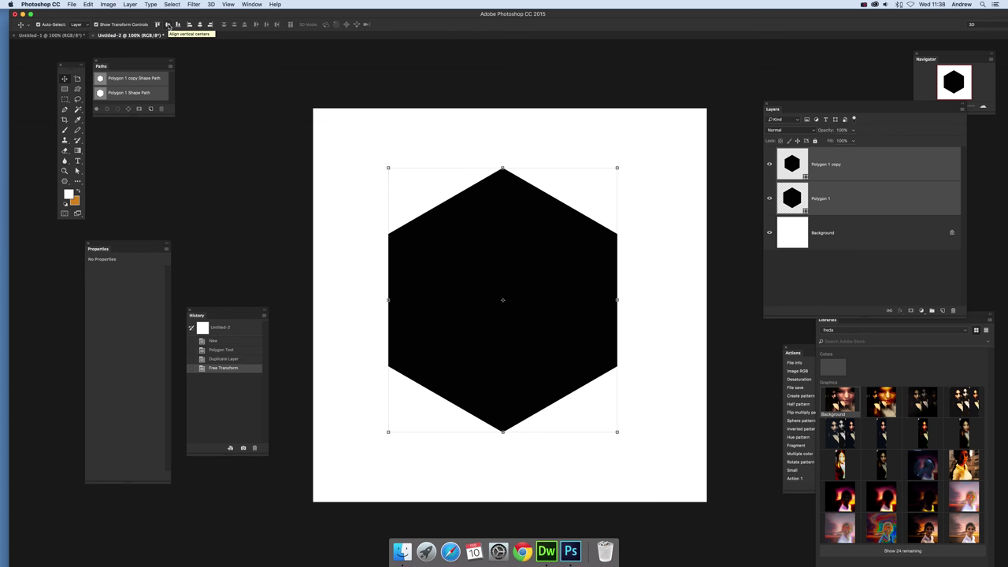
{"action": "left_click", "coordinate": [168, 25]}
{"action": "left_click", "coordinate": [200, 26]}
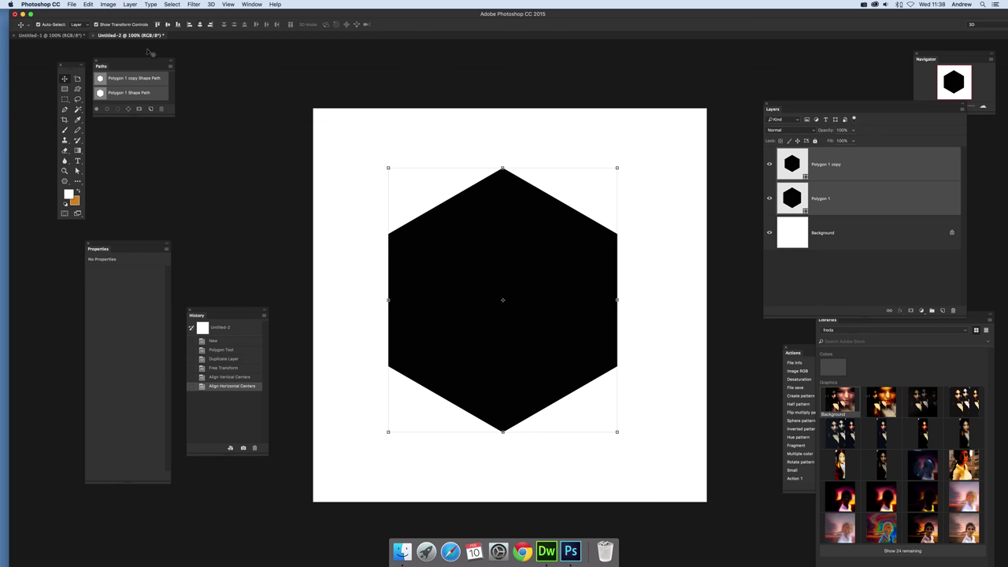
Step: Fill the outer Polygon 1 hexagon with red
{"action": "left_click", "coordinate": [420, 147]}
{"action": "left_click", "coordinate": [463, 209]}
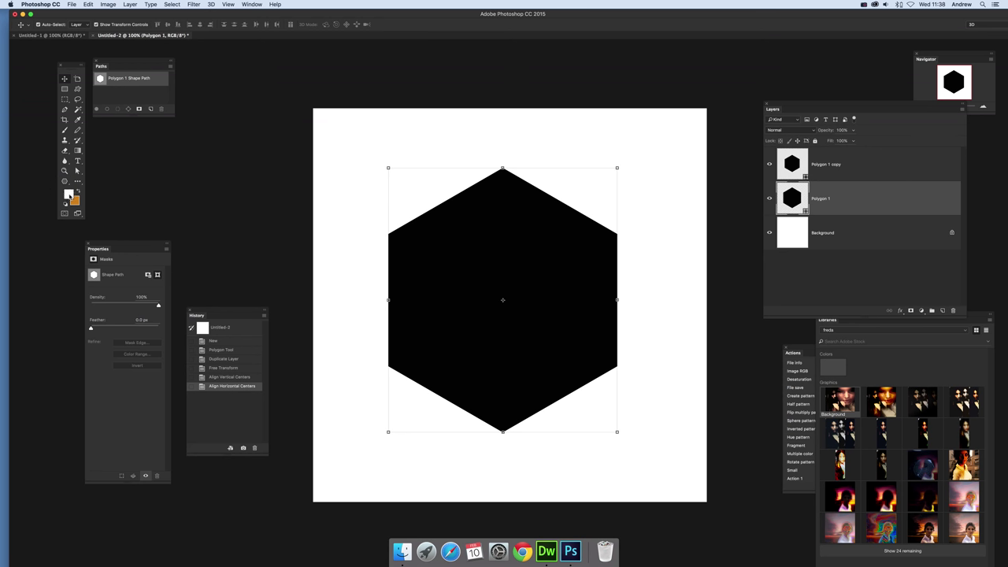
{"action": "left_click", "coordinate": [65, 182]}
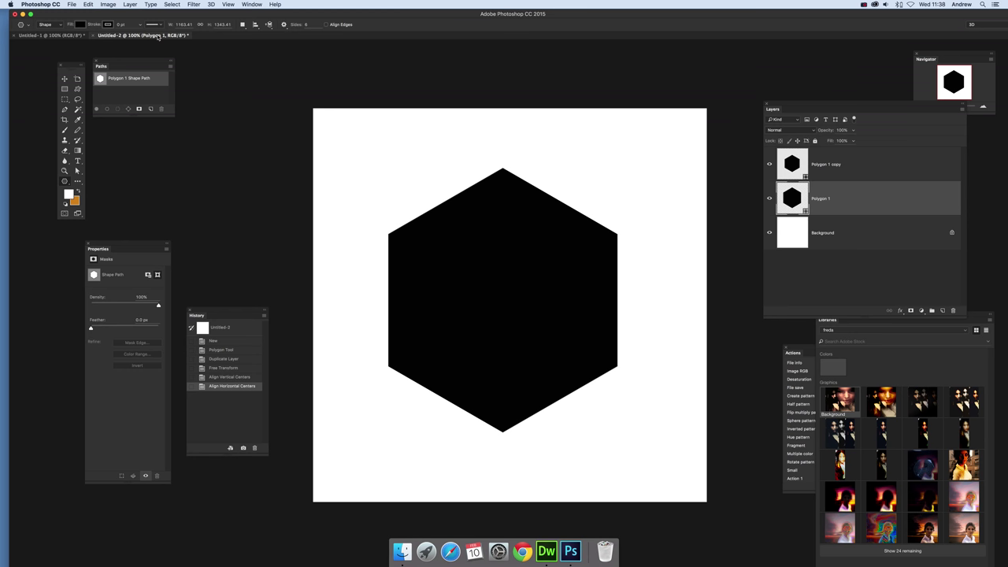
{"action": "left_click", "coordinate": [80, 24]}
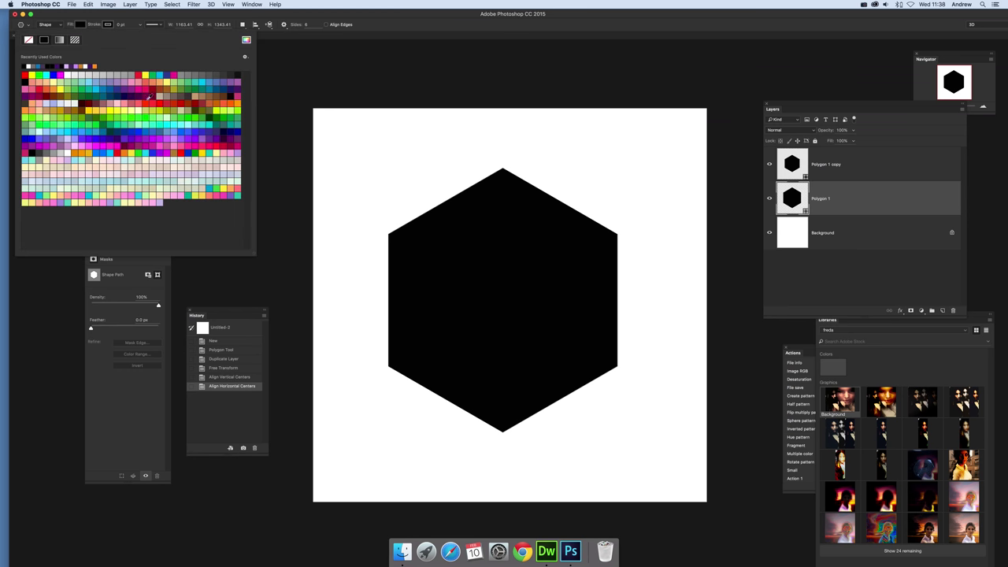
{"action": "left_click", "coordinate": [150, 103]}
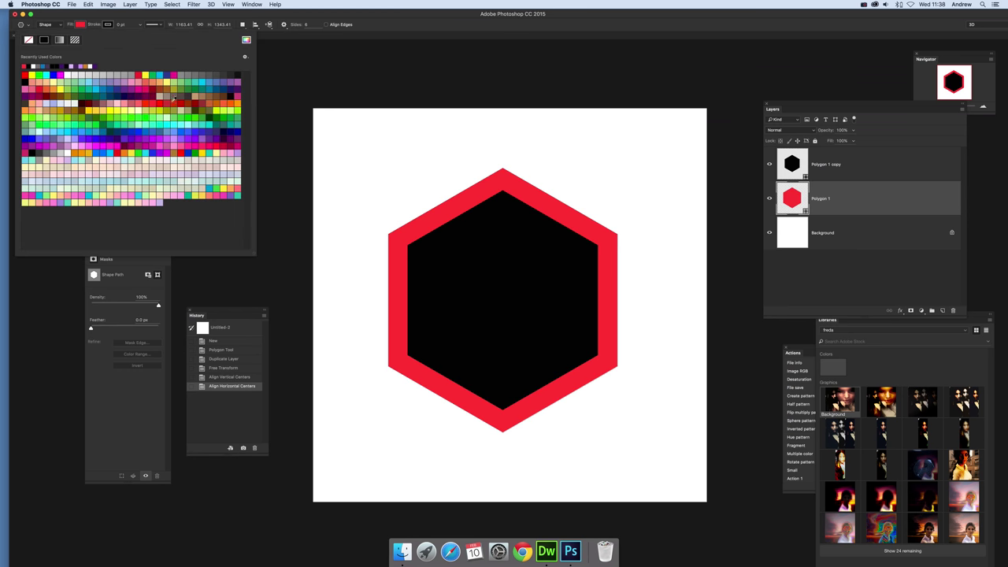
{"action": "left_click", "coordinate": [418, 36]}
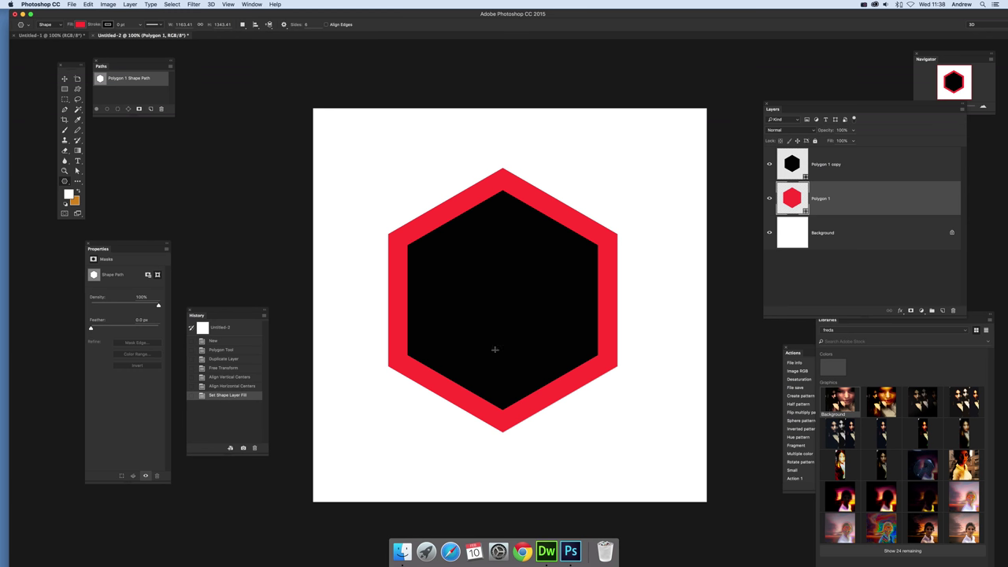
Step: Fill the inner Polygon 1 copy hexagon with the face pattern
{"action": "left_click", "coordinate": [854, 171]}
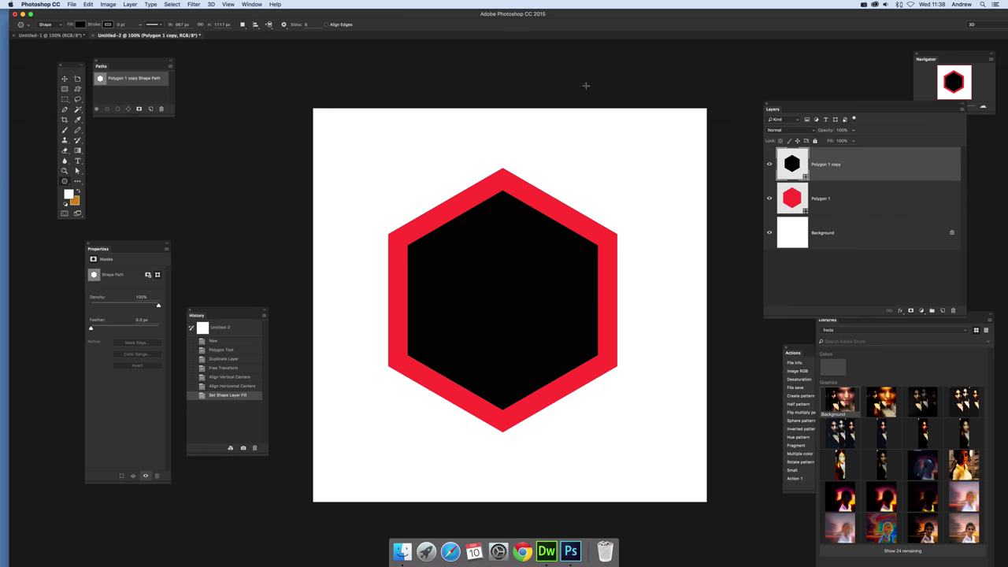
{"action": "left_click", "coordinate": [80, 25]}
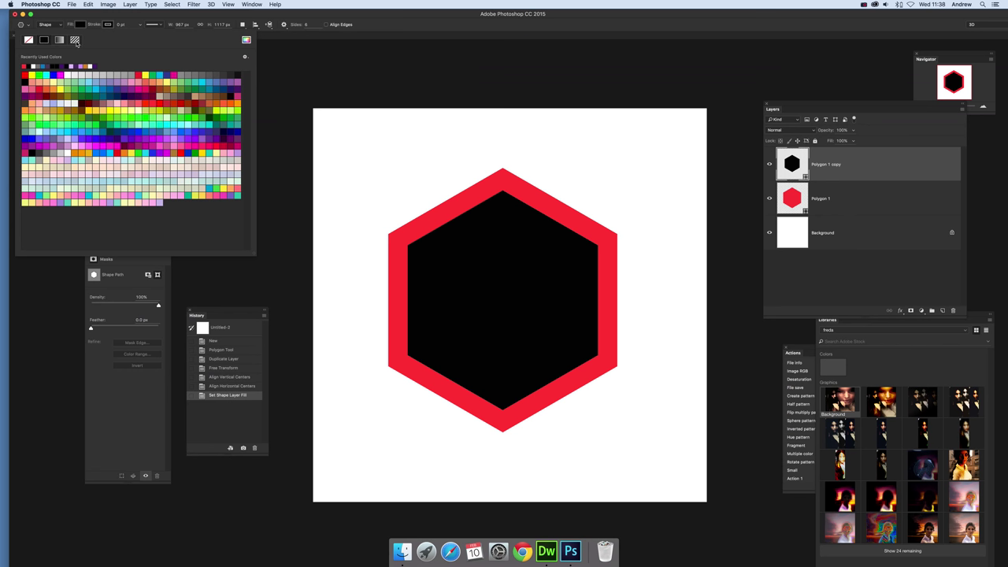
{"action": "left_click", "coordinate": [75, 40]}
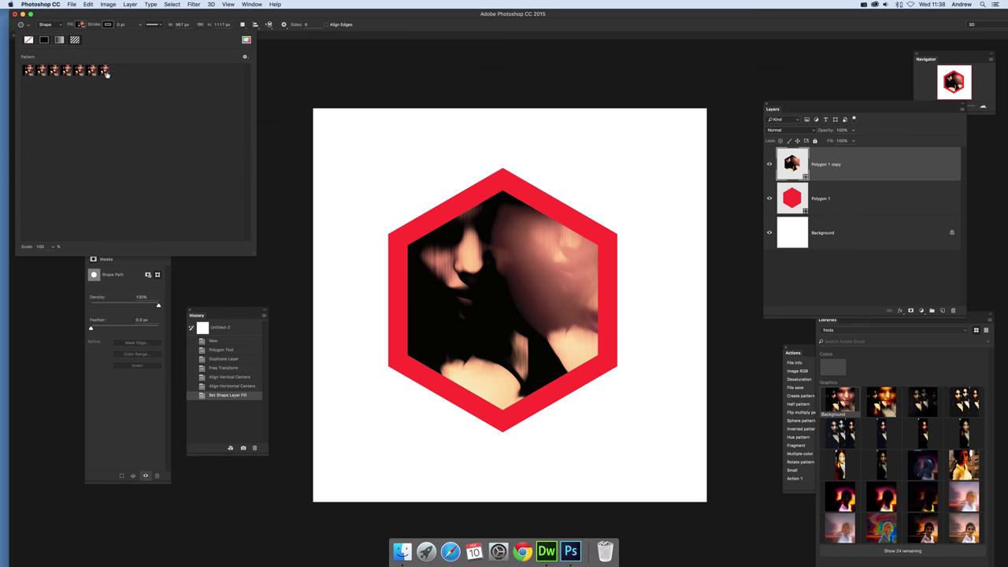
{"action": "left_click", "coordinate": [105, 70]}
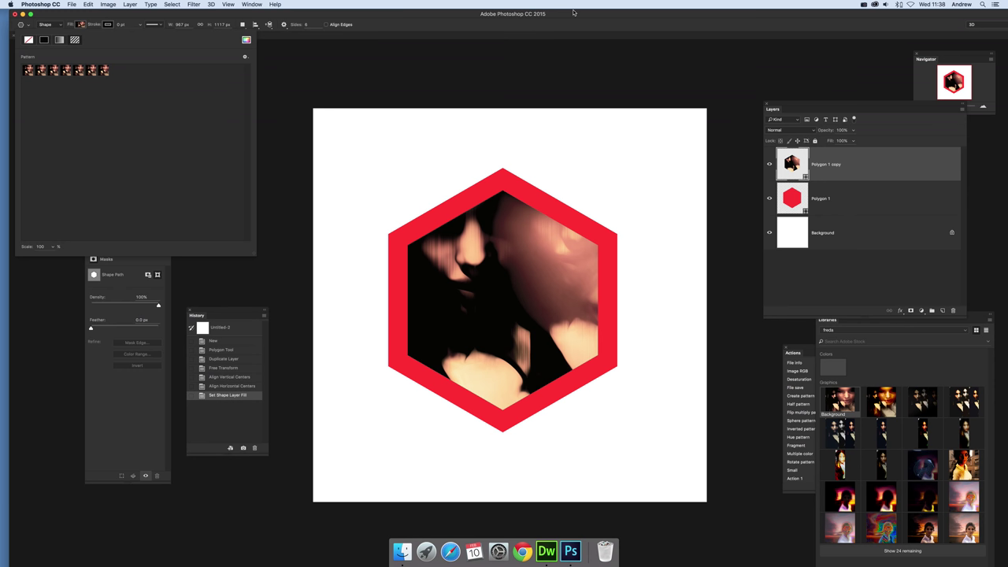
{"action": "left_click", "coordinate": [621, 18]}
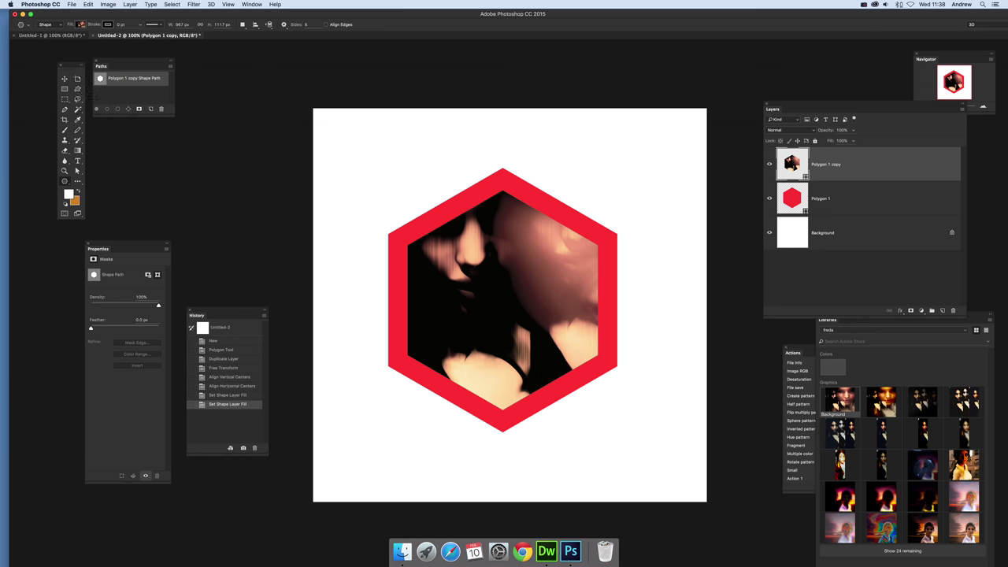
Step: Scale both hexagon layers down together and move them toward the upper left
{"action": "left_click", "coordinate": [66, 79]}
{"action": "left_click_drag", "start_coordinate": [367, 169], "coordinate": [682, 487]}
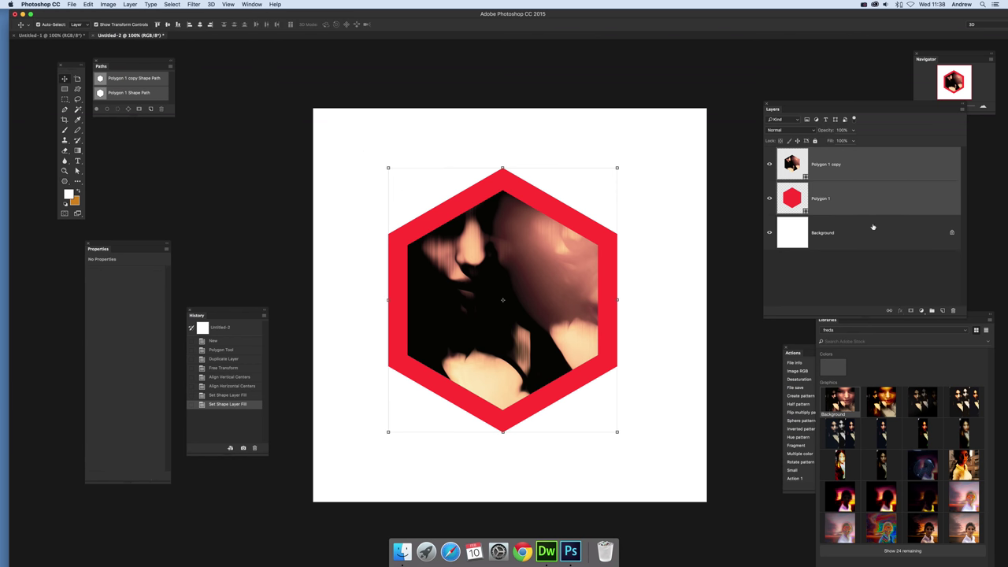
{"action": "left_click_drag", "start_coordinate": [617, 432], "coordinate": [528, 330]}
{"action": "left_click_drag", "start_coordinate": [492, 192], "coordinate": [449, 164]}
{"action": "key", "text": "Return"}
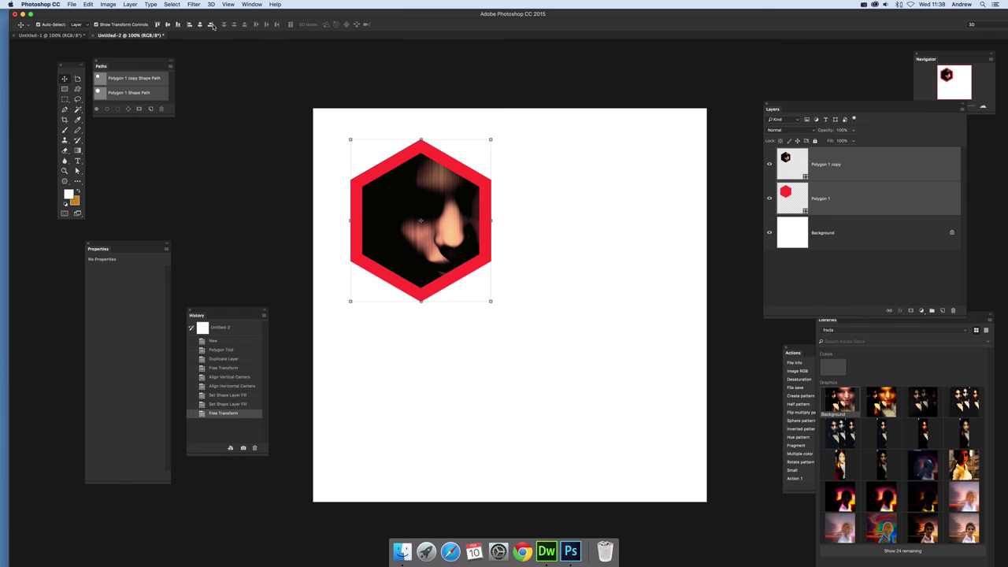
Step: Turn on Smart Guides and place a hexagon copy beside the original
{"action": "left_click", "coordinate": [229, 4]}
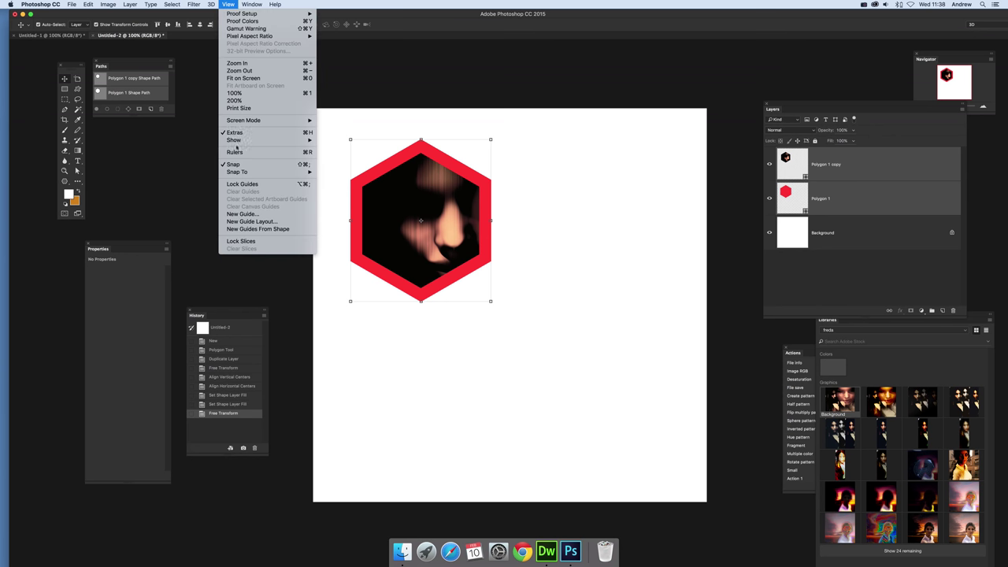
{"action": "mouse_move", "coordinate": [243, 143]}
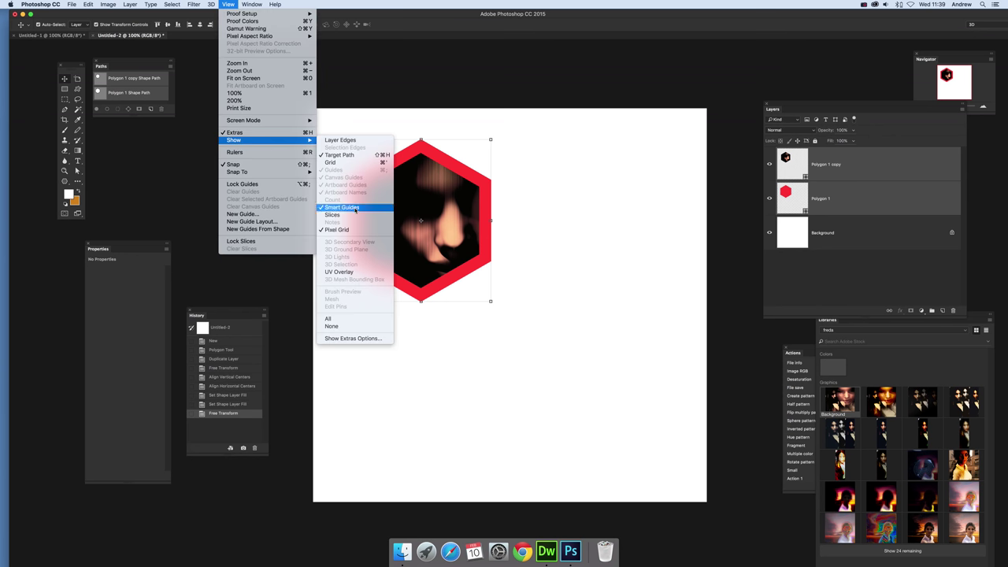
{"action": "left_click", "coordinate": [607, 177]}
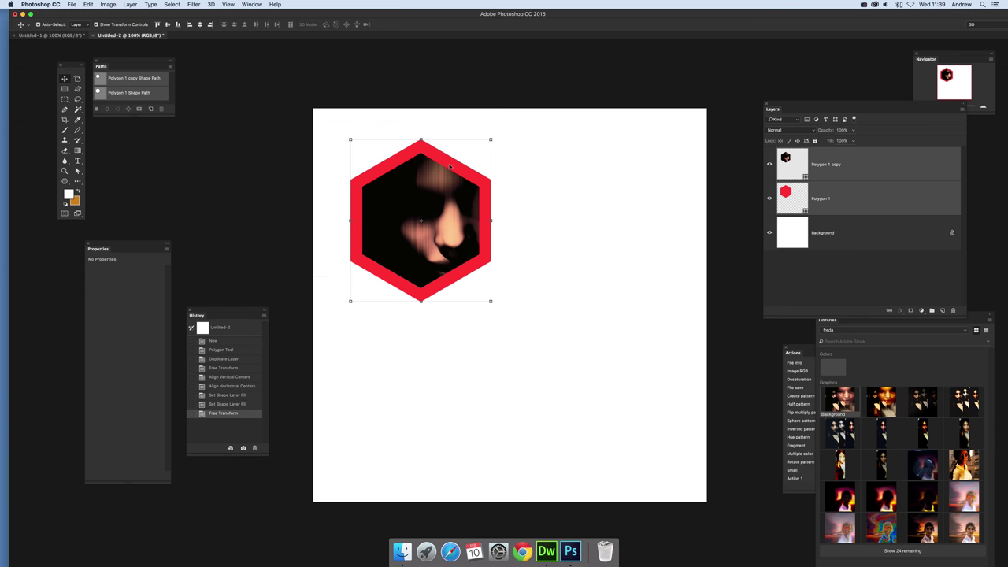
{"action": "left_click_drag", "start_coordinate": [439, 166], "coordinate": [442, 394]}
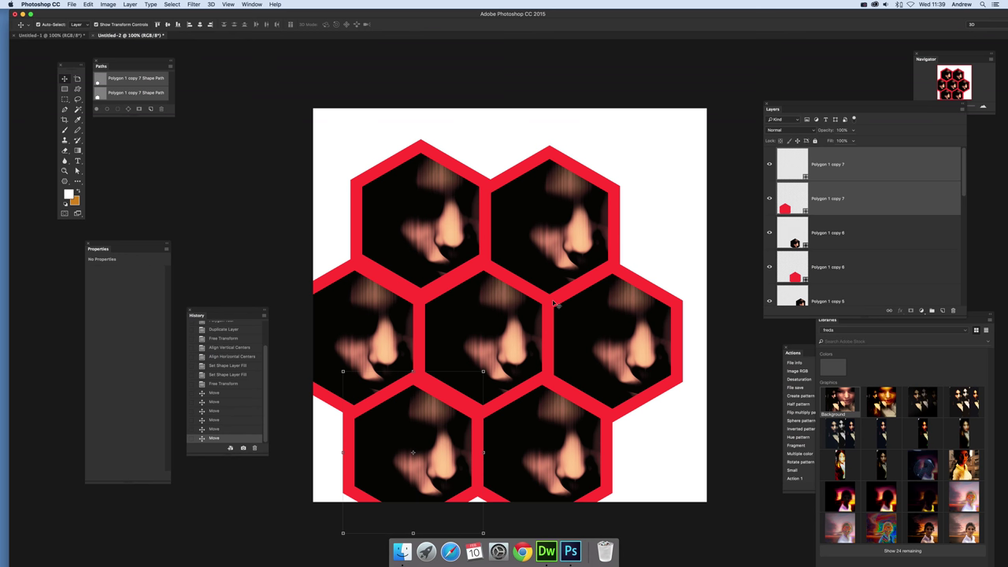
Step: Shift the top-right hexagon's pattern to show the nose and mouth, using Layer Content Options
{"action": "left_click", "coordinate": [567, 245]}
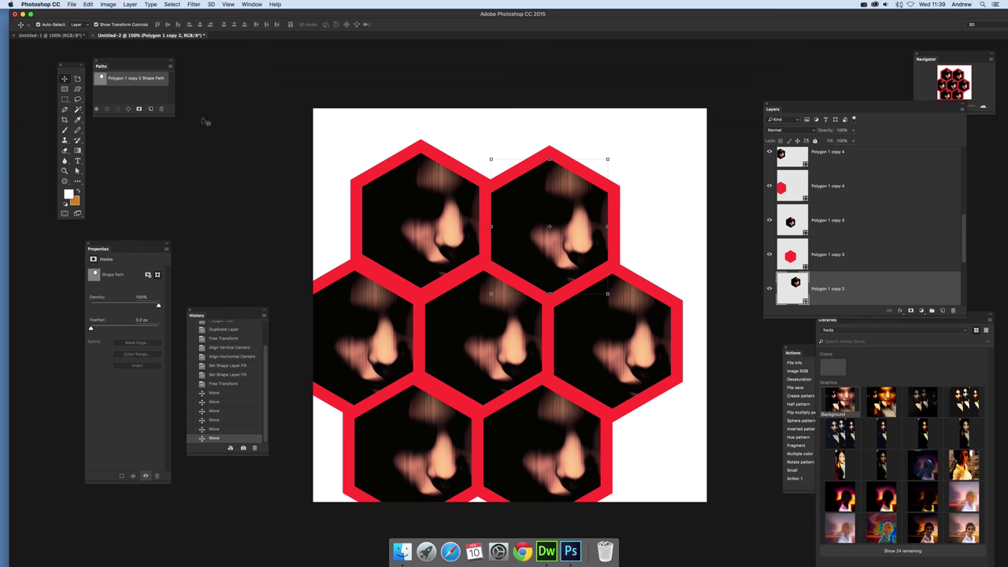
{"action": "left_click", "coordinate": [136, 5]}
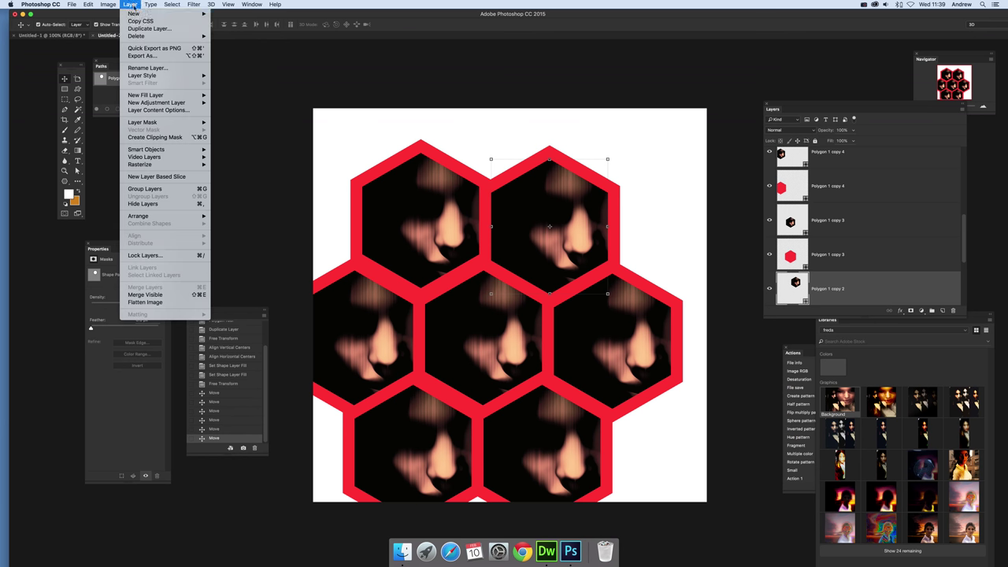
{"action": "left_click", "coordinate": [173, 110]}
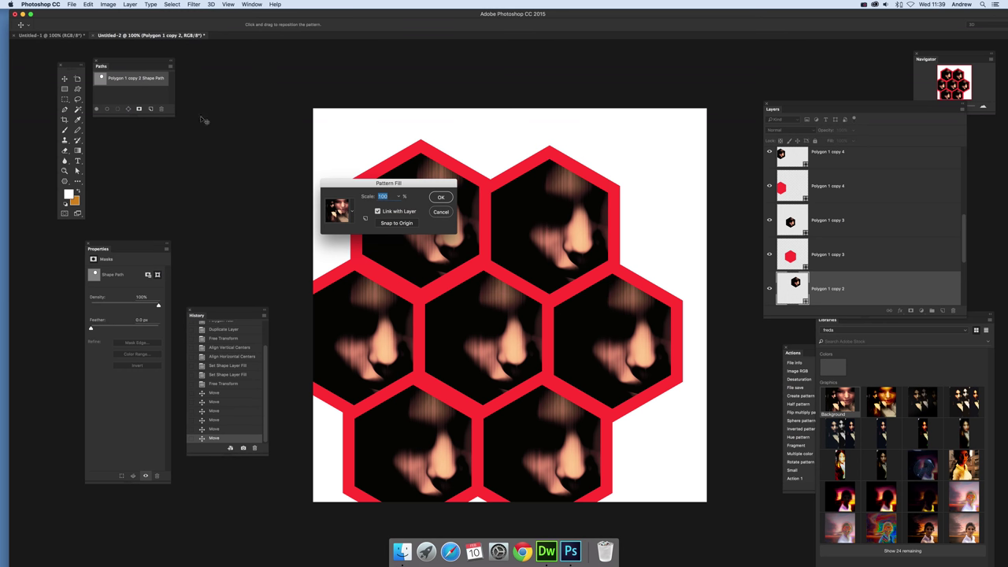
{"action": "left_click", "coordinate": [350, 213]}
{"action": "left_click", "coordinate": [359, 202]}
{"action": "left_click", "coordinate": [353, 212]}
{"action": "left_click", "coordinate": [371, 190]}
{"action": "left_click_drag", "start_coordinate": [604, 220], "coordinate": [537, 218]}
Step: Confirm the top-right pattern position, then reposition the right-middle hexagon's portrait
{"action": "left_click", "coordinate": [435, 197]}
{"action": "left_click", "coordinate": [642, 362]}
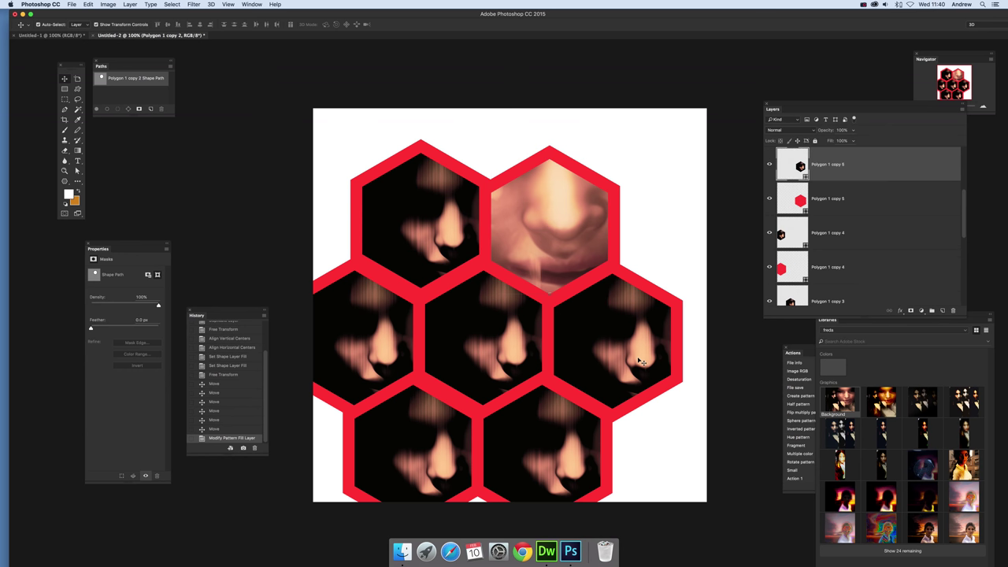
{"action": "left_click", "coordinate": [131, 6]}
{"action": "left_click", "coordinate": [392, 223]}
{"action": "left_click_drag", "start_coordinate": [644, 329], "coordinate": [556, 356]}
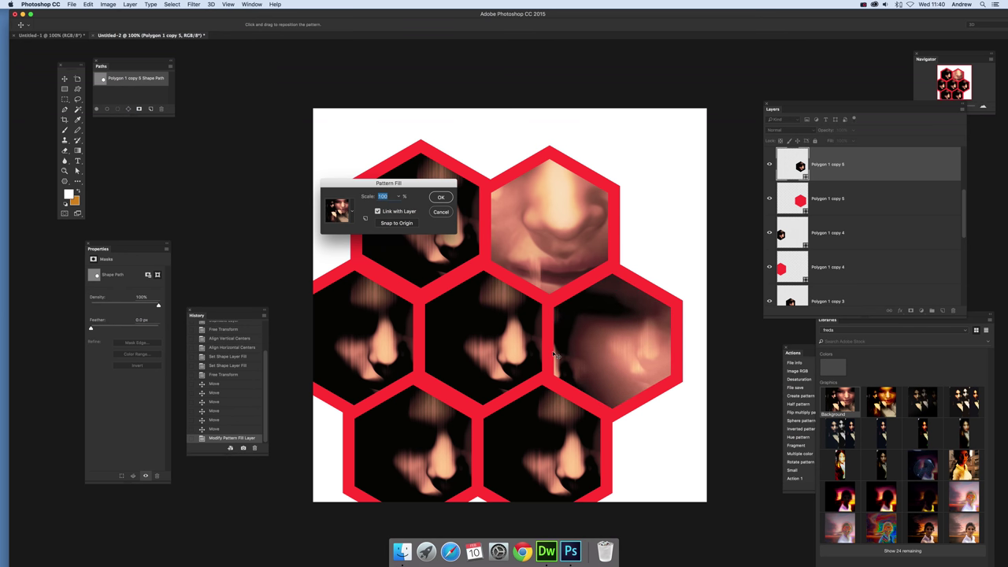
{"action": "left_click", "coordinate": [441, 197]}
Step: Shift the centre hexagon's portrait pattern to a close-up skin area
{"action": "left_click", "coordinate": [471, 324]}
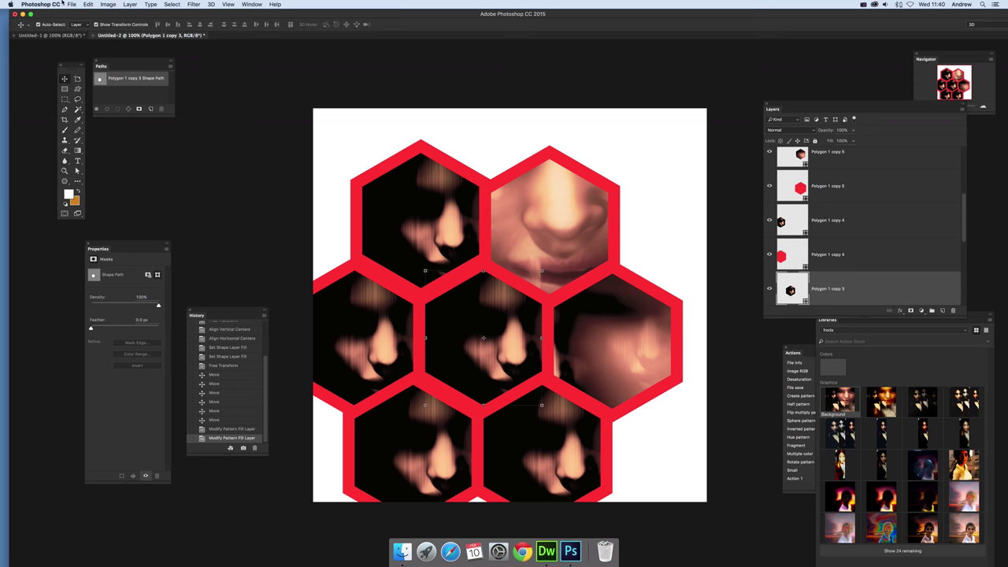
{"action": "left_click", "coordinate": [126, 4]}
{"action": "left_click", "coordinate": [157, 113]}
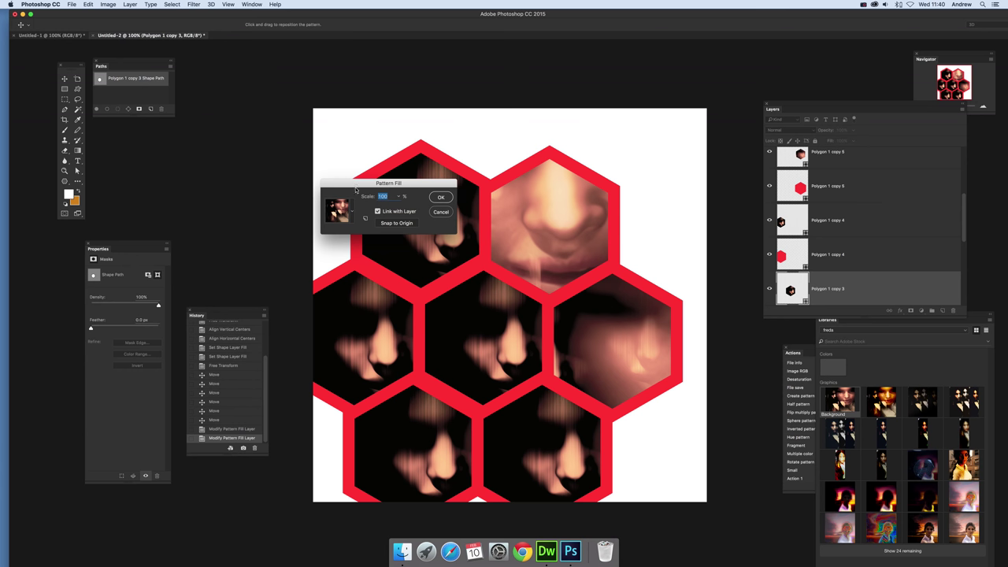
{"action": "left_click_drag", "start_coordinate": [530, 339], "coordinate": [309, 364]}
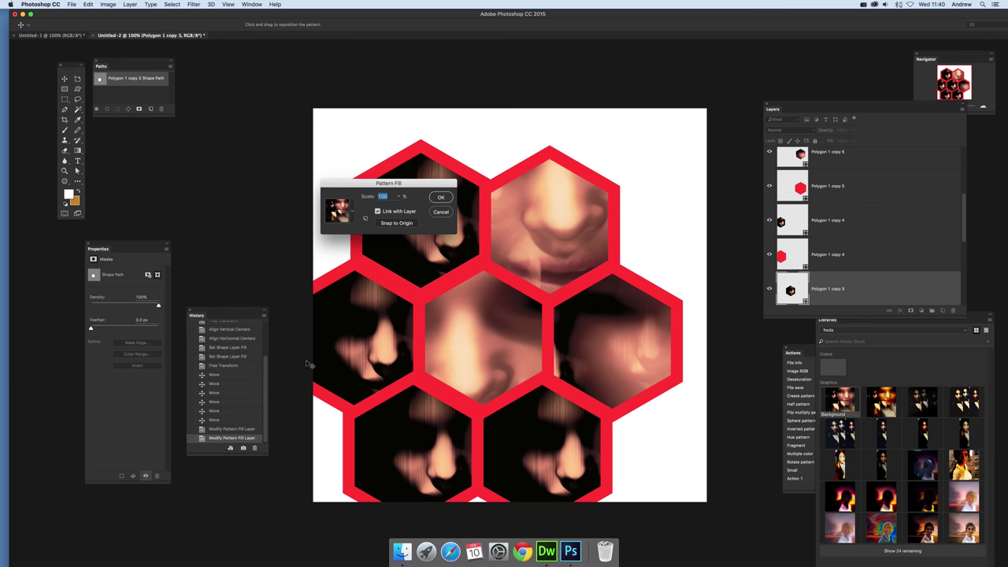
Step: Confirm the centre hexagon's pattern position and select the left and top-left hexagon layers
{"action": "left_click", "coordinate": [441, 196]}
{"action": "left_click", "coordinate": [368, 375]}
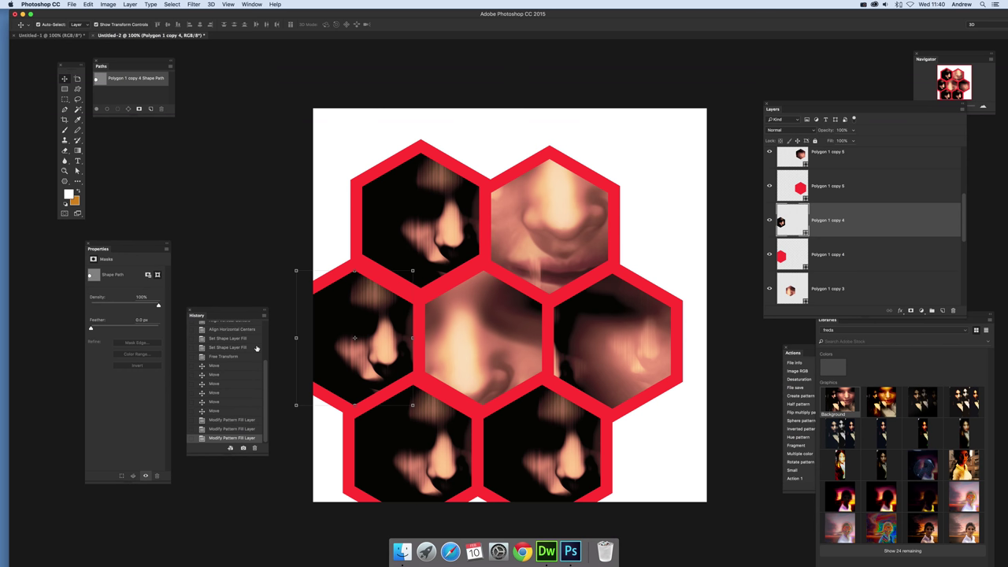
{"action": "left_click", "coordinate": [444, 159]}
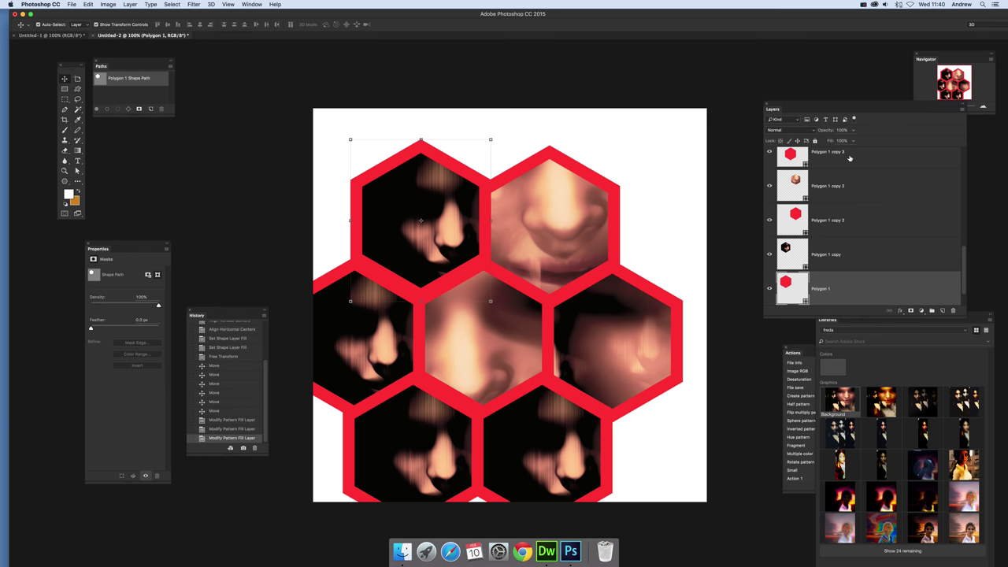
Step: Flatten the seven-hexagon honeycomb into a single Background layer with Layer > Flatten Image
{"action": "left_click", "coordinate": [135, 6]}
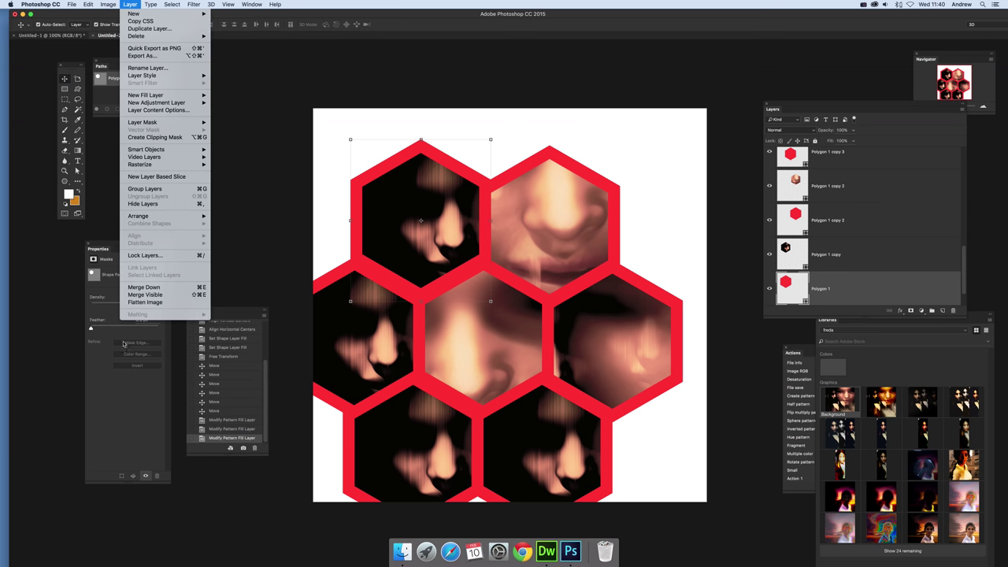
{"action": "left_click", "coordinate": [157, 303]}
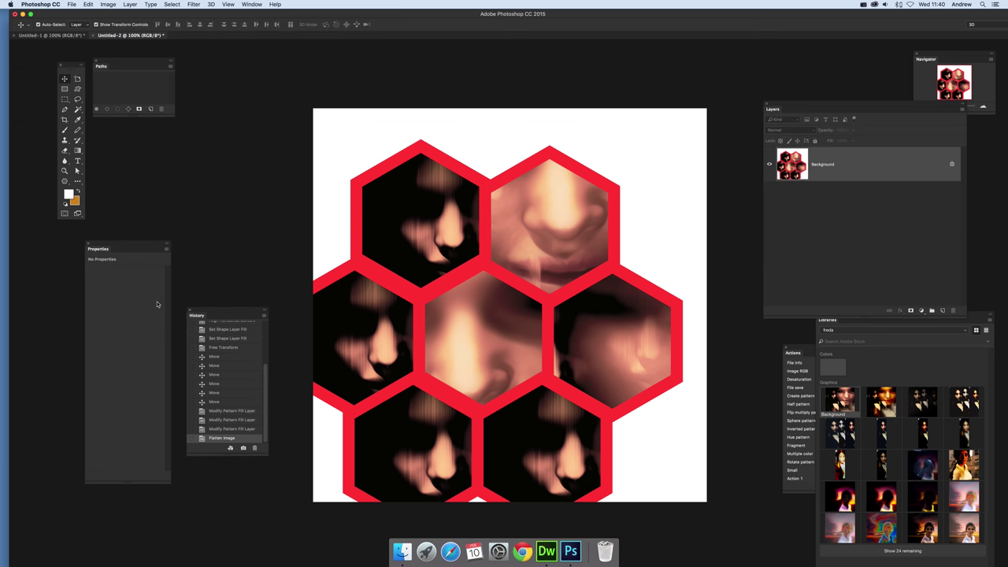